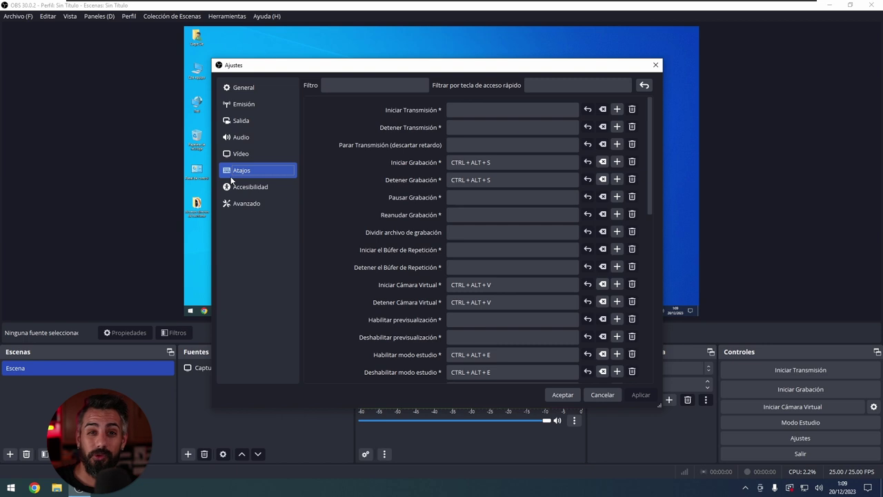
# - Examine the existing hotkeys for recording, virtual camera, studio mode, transition, scene and audio muting, and close the settings without changes
pyautogui.scroll(-15, 393, 174)
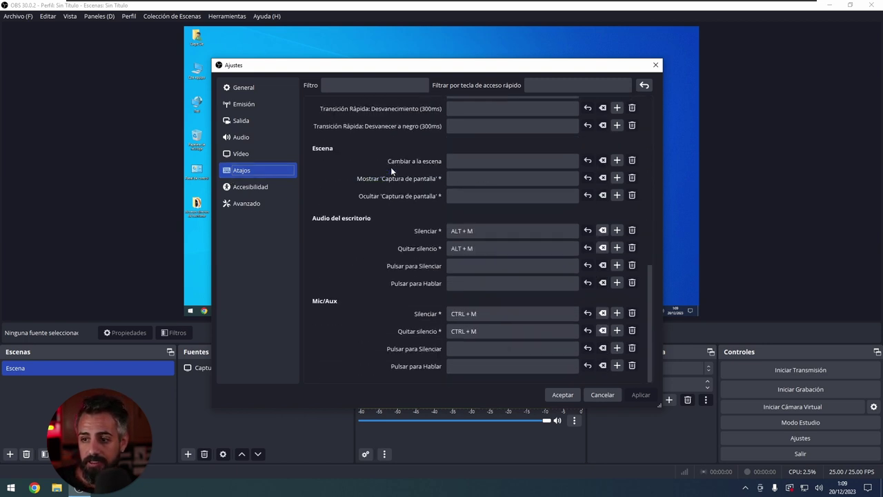
pyautogui.scroll(15, 390, 167)
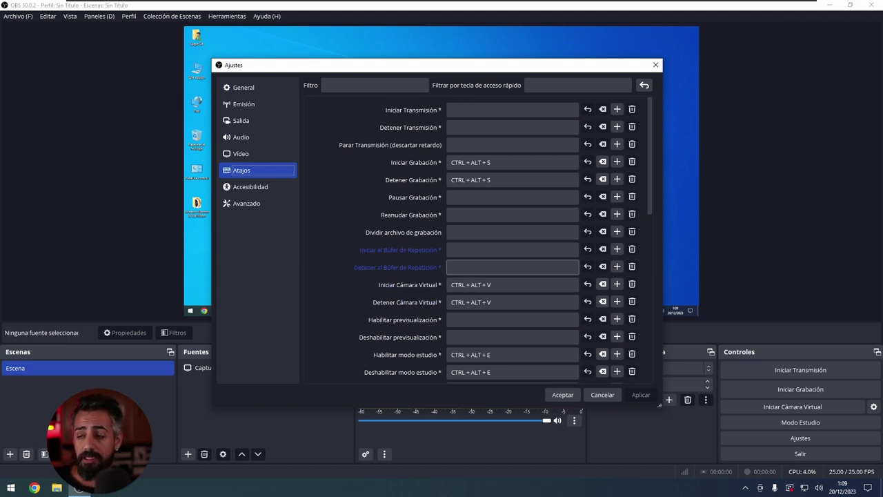
pyautogui.scroll(-3, 477, 275)
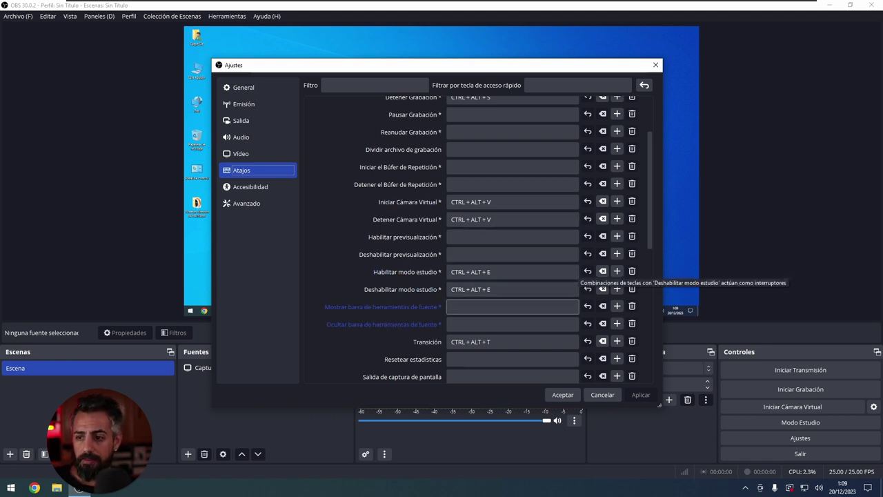
pyautogui.scroll(-2, 512, 305)
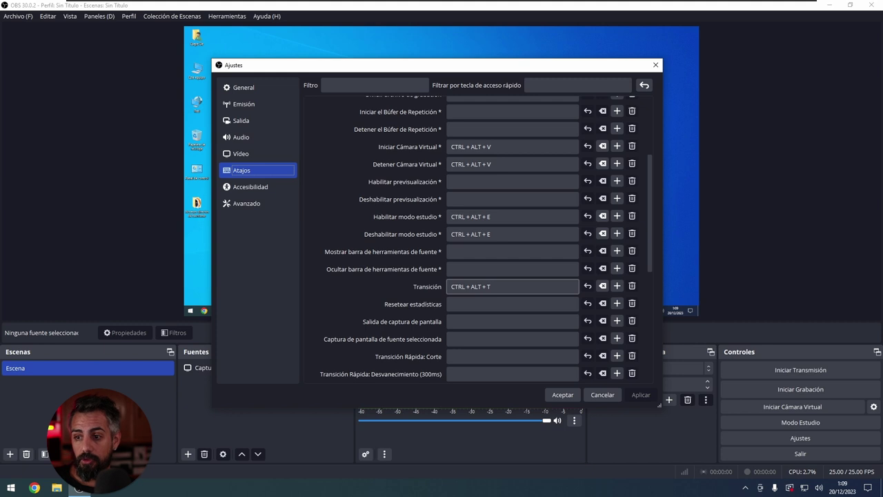
pyautogui.scroll(-9, 512, 286)
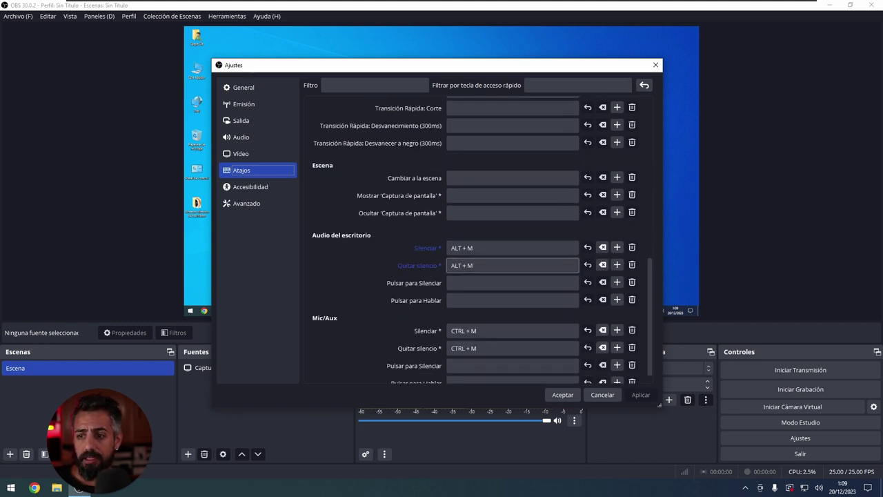
pyautogui.moveTo(440, 260)
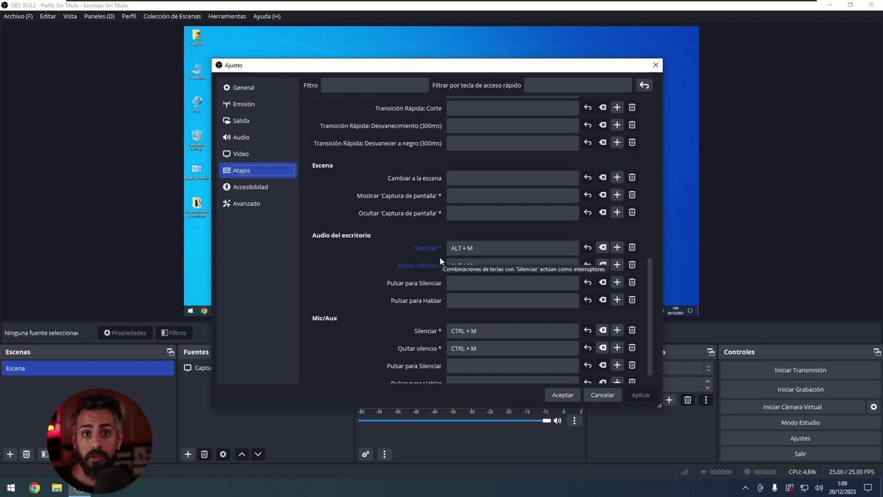
pyautogui.moveTo(495, 252)
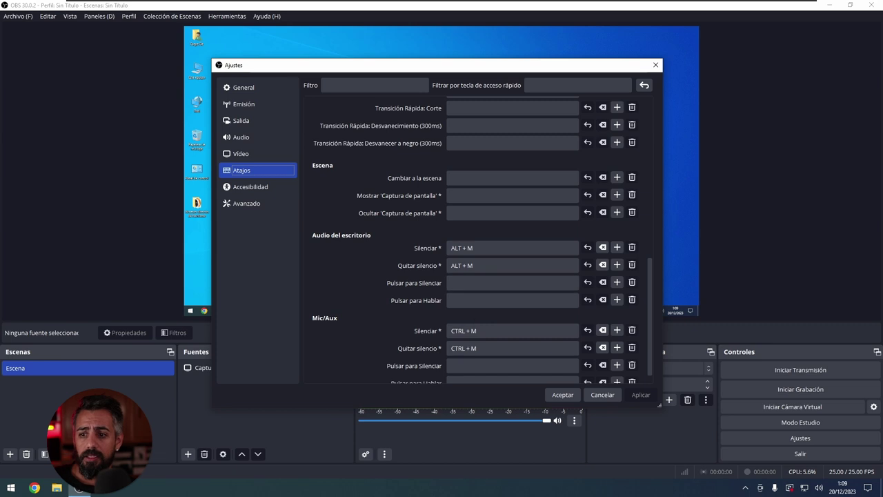
pyautogui.moveTo(424, 343)
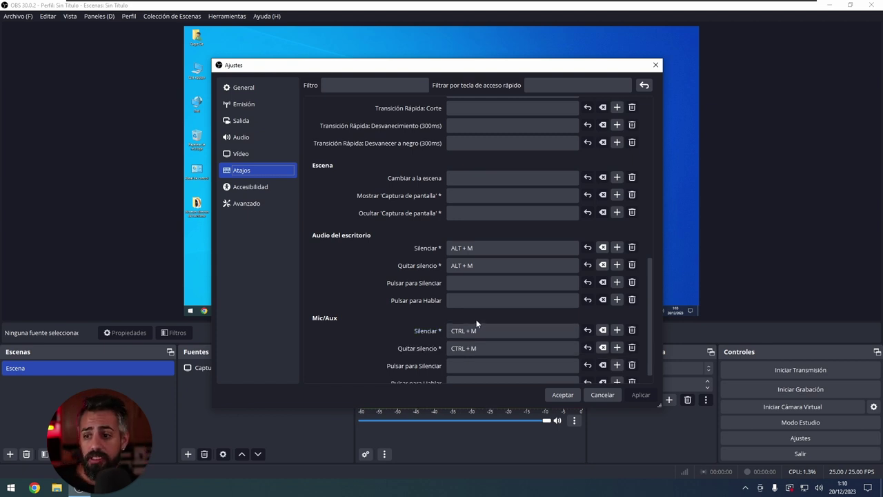
pyautogui.scroll(-1, 388, 311)
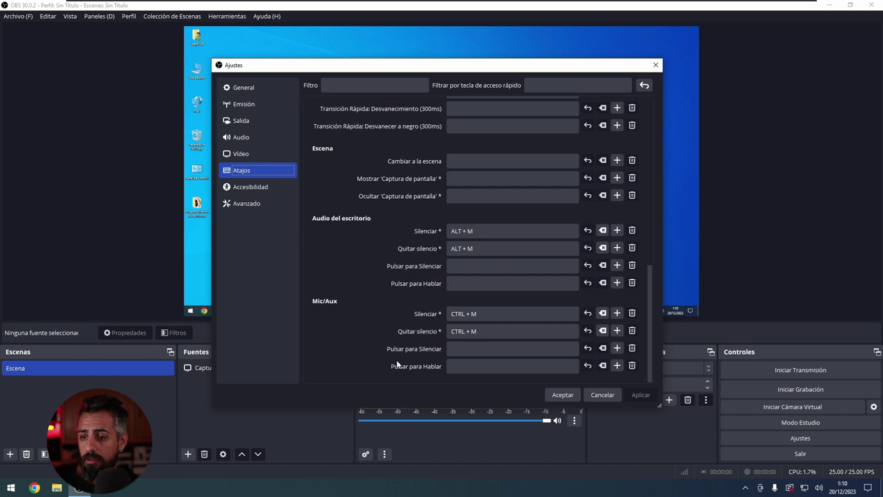
pyautogui.scroll(3, 391, 324)
pyautogui.scroll(-3, 392, 321)
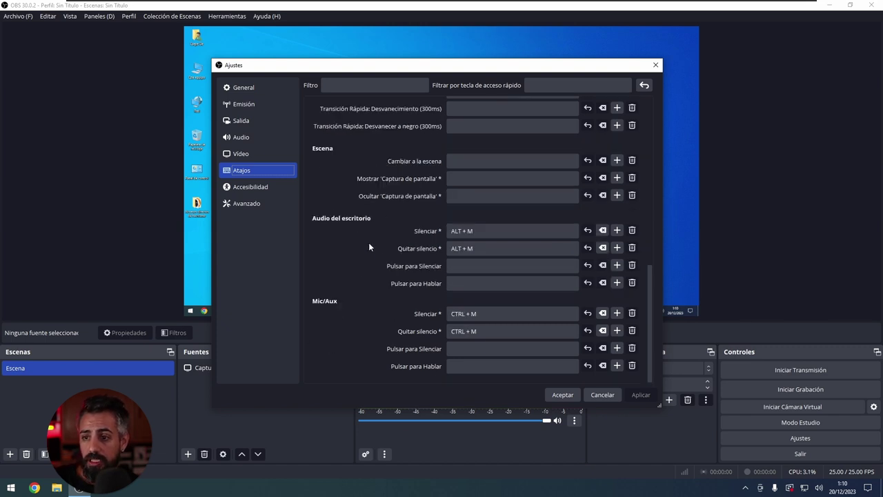
pyautogui.scroll(3, 369, 246)
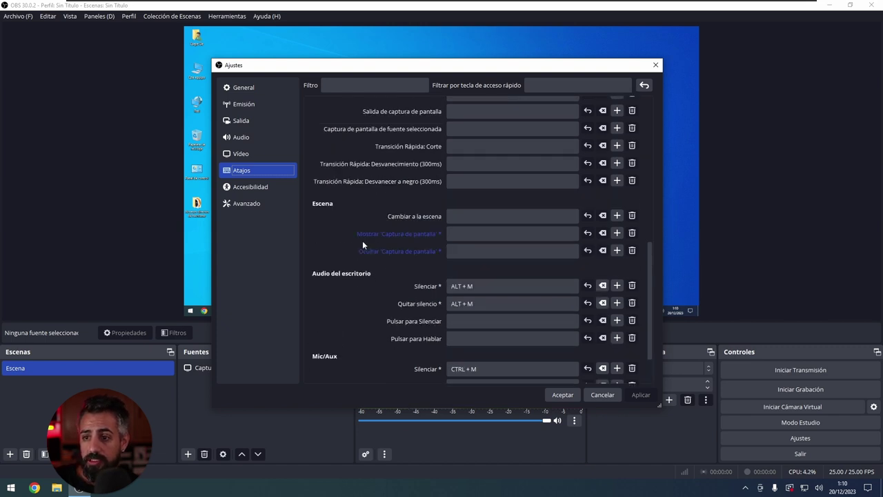
pyautogui.click(586, 395)
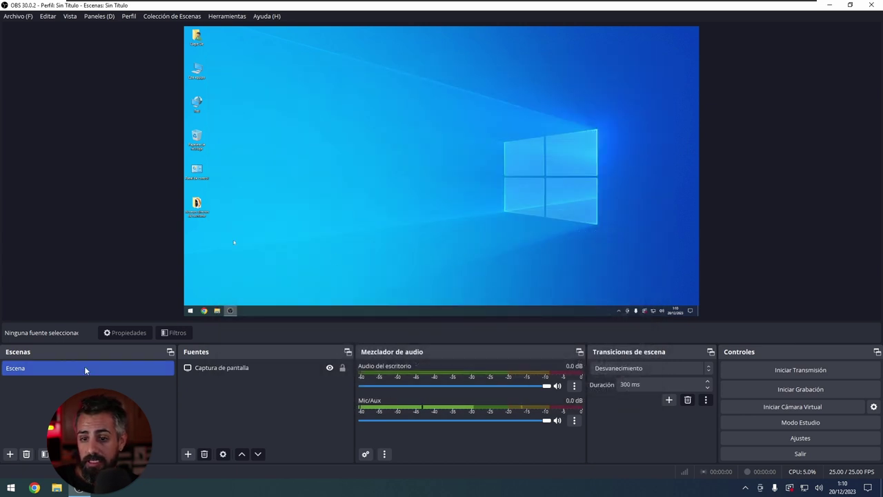
# - Add a new video capture device source with its default name and properties to Escena, and remove it again
pyautogui.click(248, 367)
pyautogui.click(232, 417)
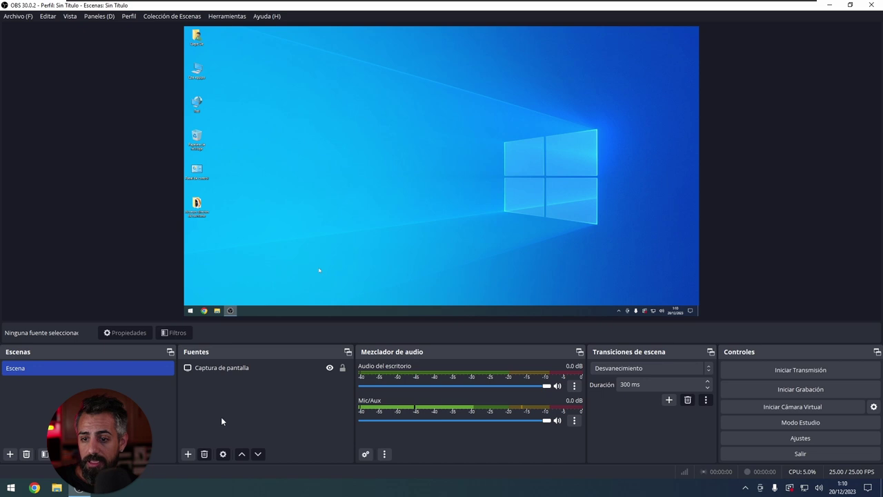
pyautogui.click(187, 454)
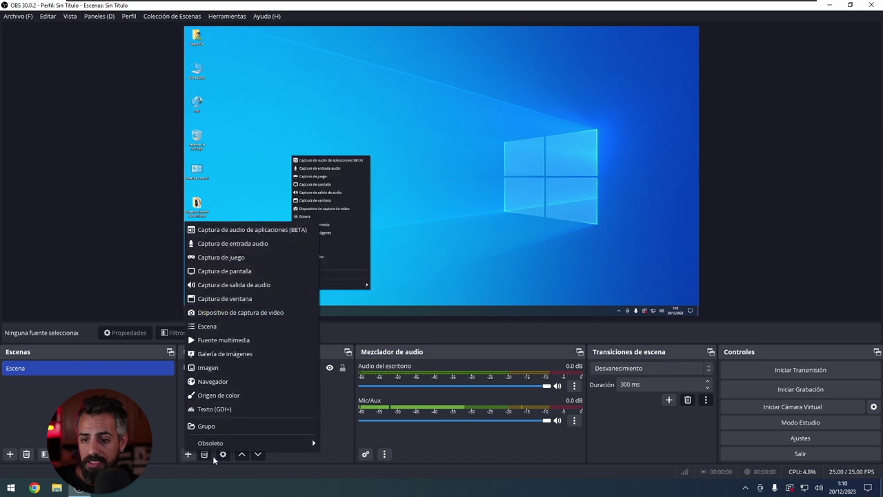
pyautogui.click(243, 312)
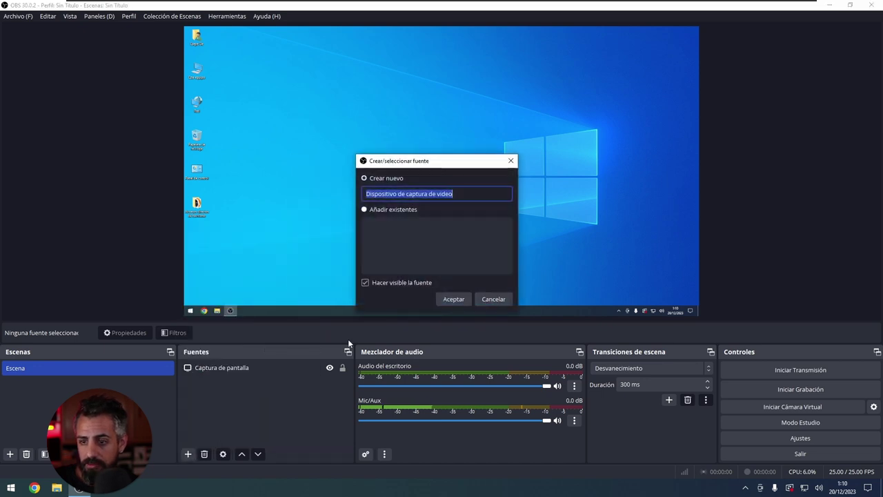
pyautogui.click(453, 299)
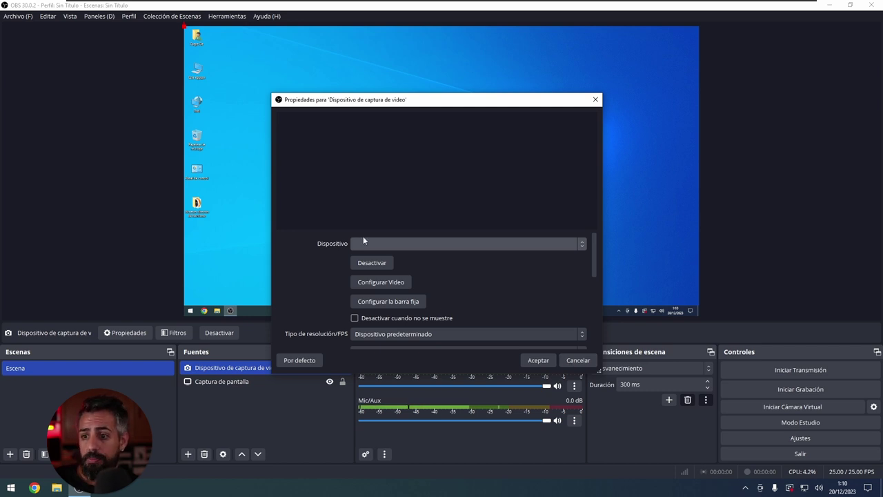
pyautogui.click(538, 363)
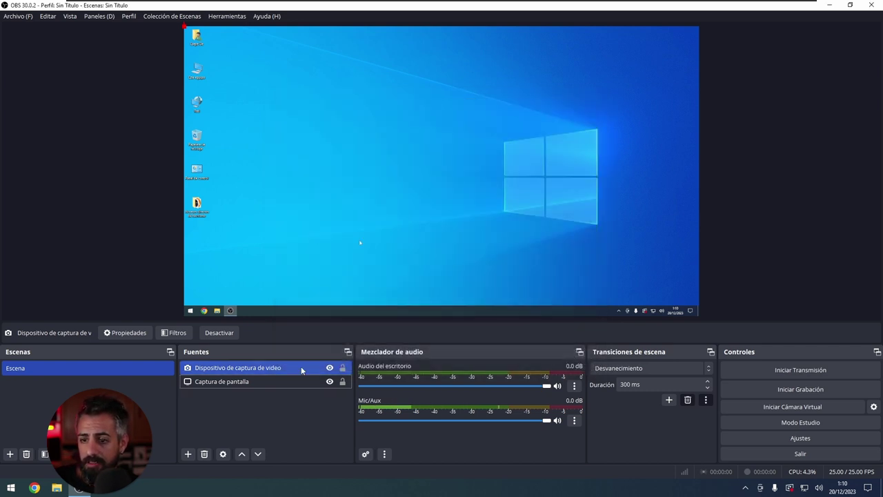
pyautogui.click(205, 454)
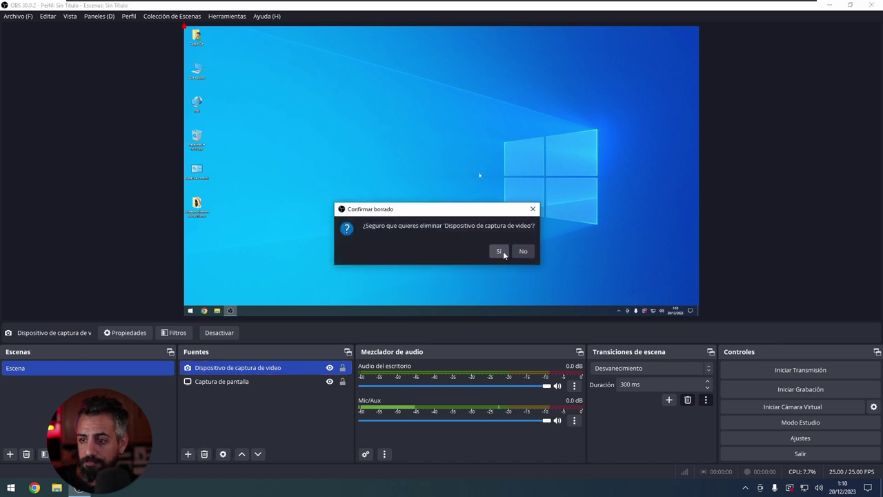
pyautogui.click(500, 251)
# - Add a new browser source named Navegador to Escena, keeping its default URL and 800 by 600 size
pyautogui.click(189, 454)
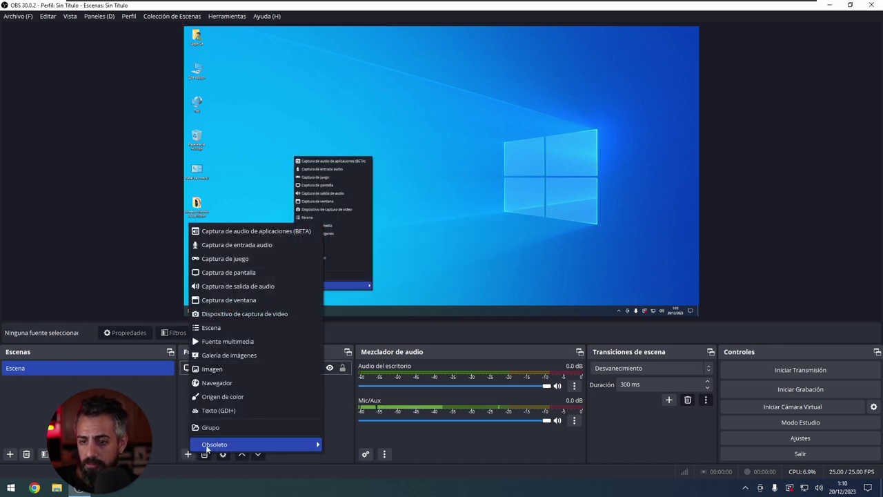
pyautogui.click(217, 327)
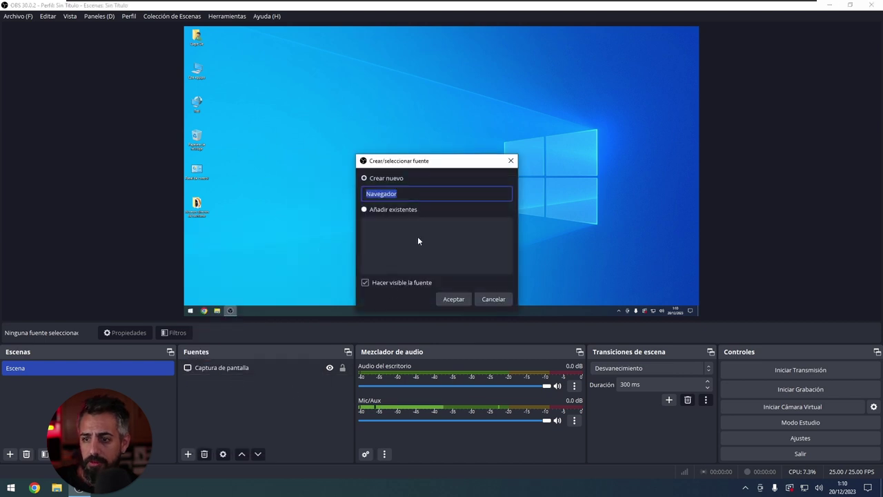
pyautogui.click(453, 300)
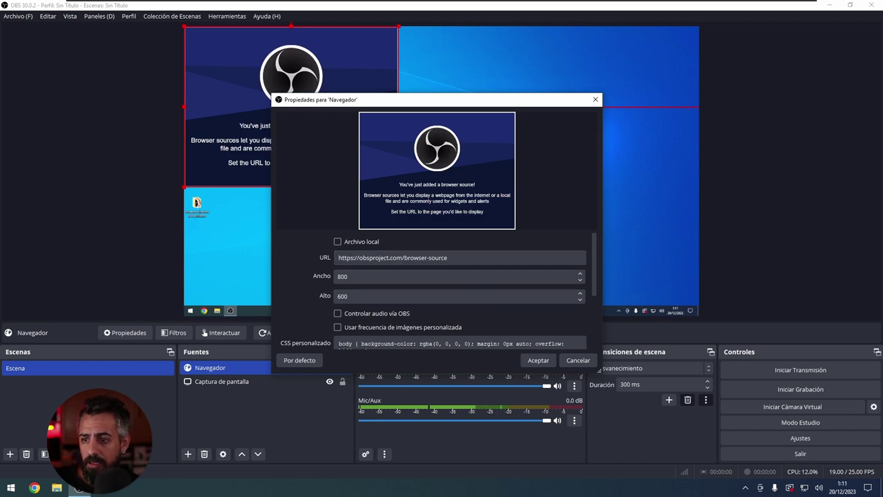
pyautogui.click(546, 362)
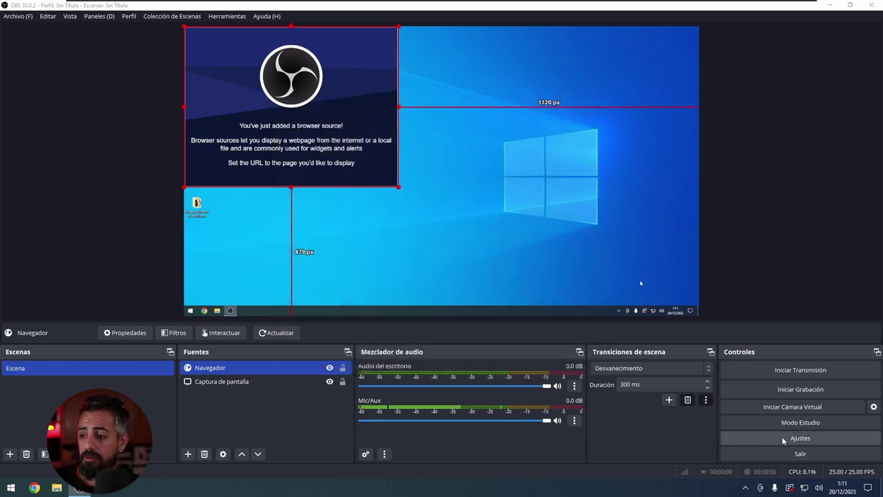
# - Review the hotkey entries for showing, hiding and muting the Navegador source, dismiss the backup notification, and close the settings without changes
pyautogui.click(782, 438)
pyautogui.click(259, 170)
pyautogui.scroll(-8, 388, 242)
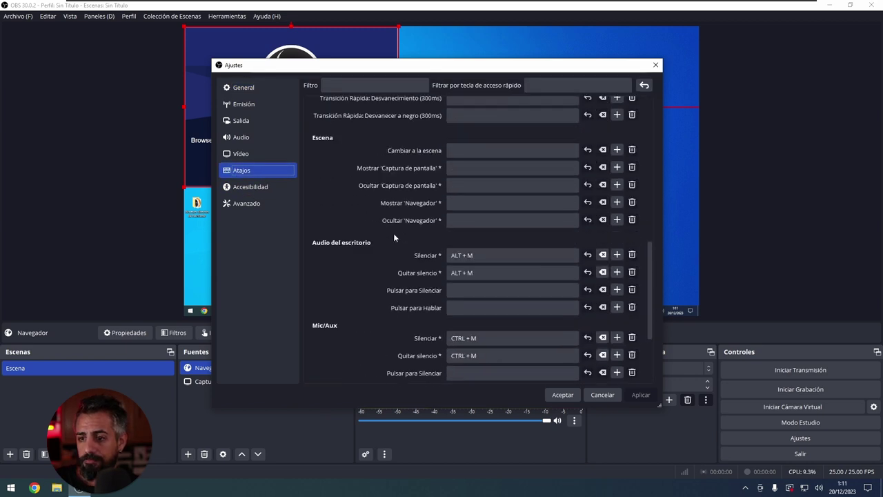
pyautogui.scroll(-3, 394, 236)
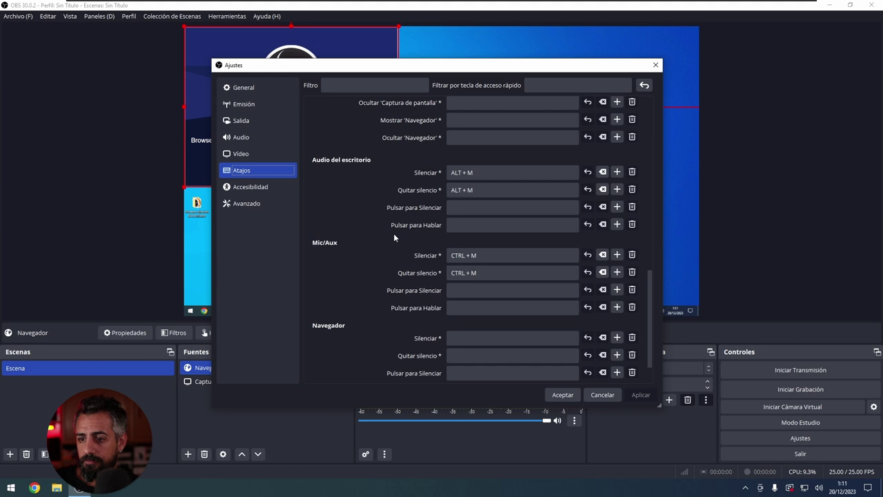
pyautogui.scroll(-2, 393, 234)
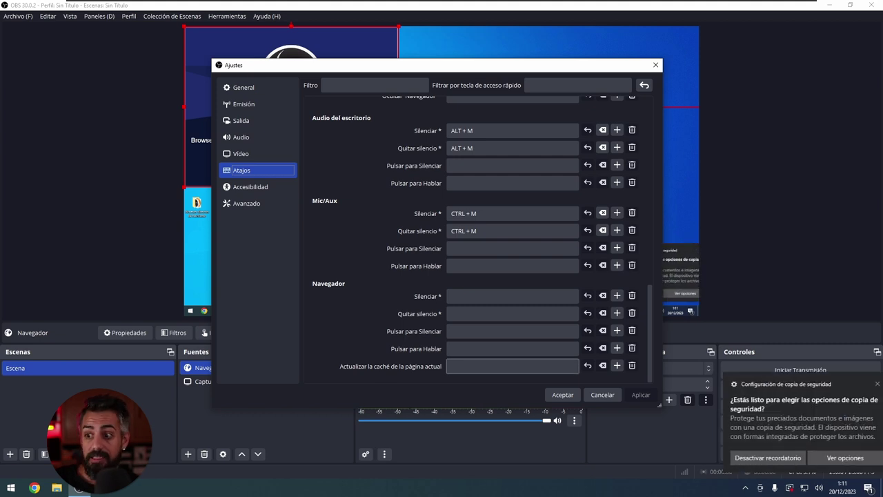
pyautogui.click(862, 384)
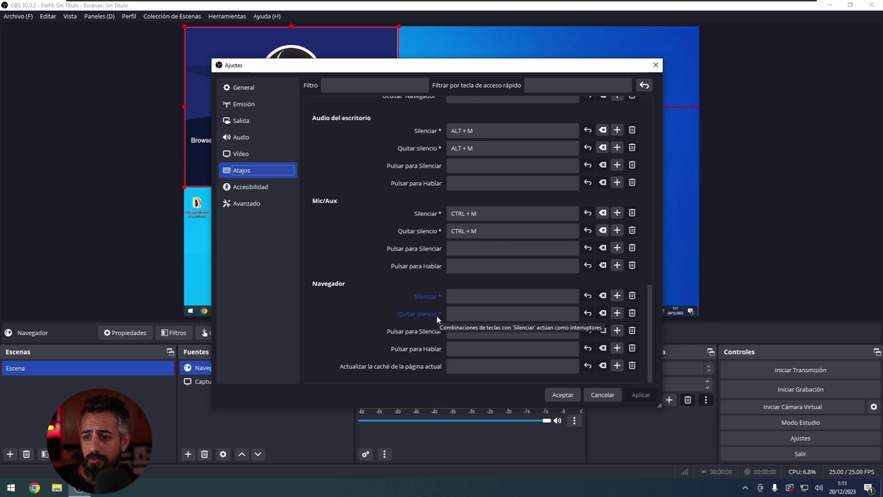
pyautogui.click(603, 396)
# - Add a scene named Escena 2 and check its scene-switching hotkey entry in the settings without changing anything
pyautogui.click(10, 453)
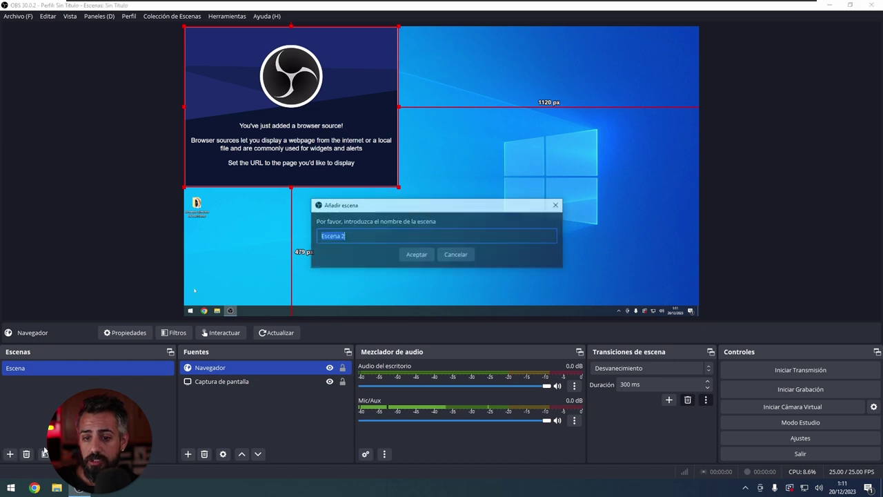
pyautogui.click(416, 255)
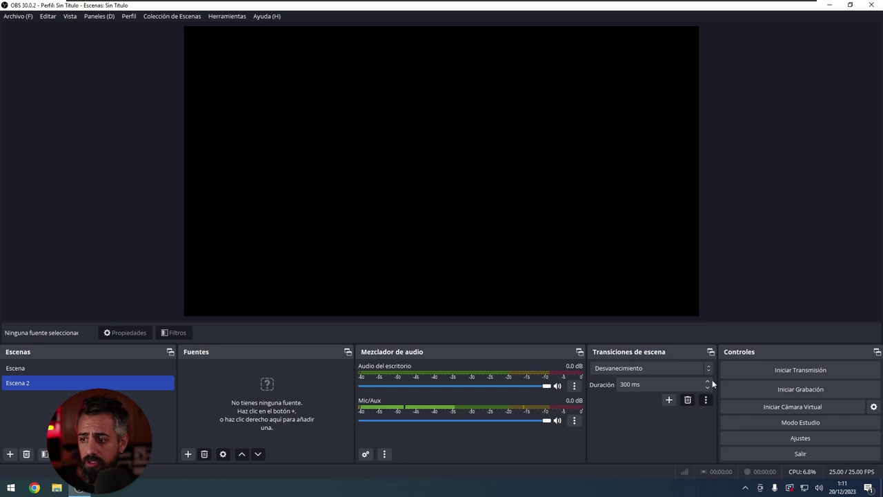
pyautogui.click(774, 436)
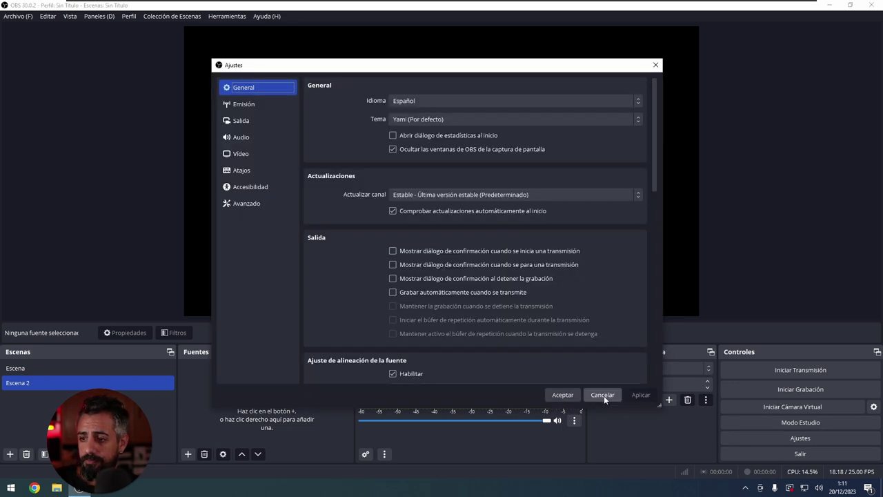
pyautogui.click(249, 170)
pyautogui.scroll(-10, 374, 266)
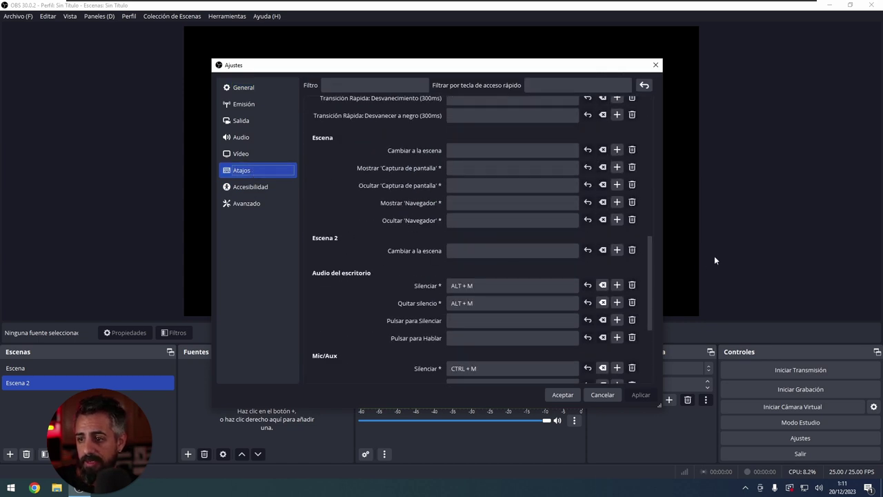
pyautogui.click(601, 397)
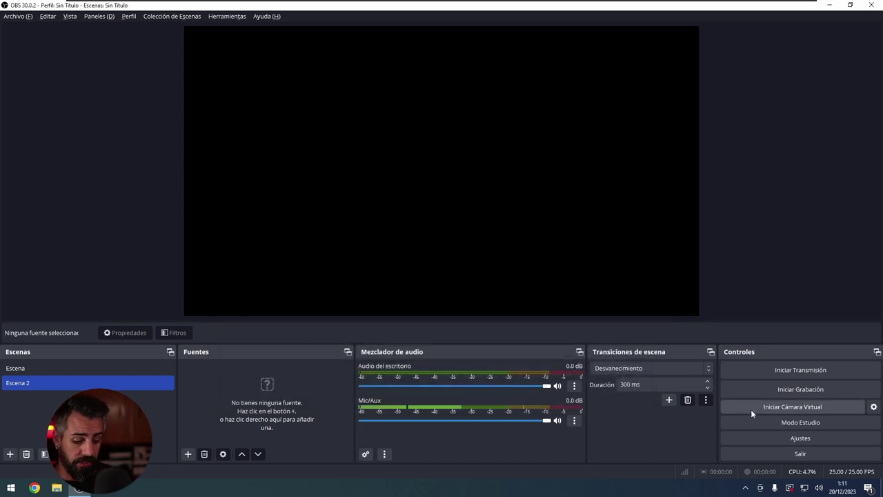
# - Enable studio mode and load Escena into the preview while keeping Escena 2 as the program output
pyautogui.click(751, 415)
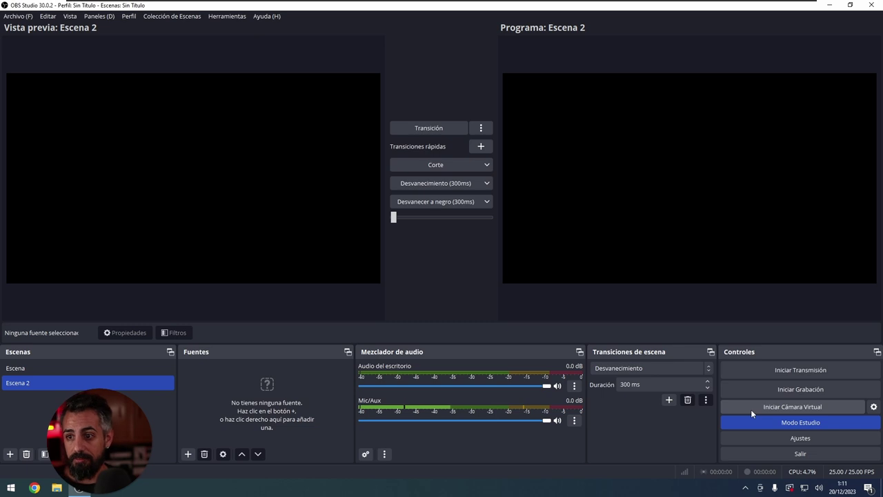
pyautogui.click(70, 369)
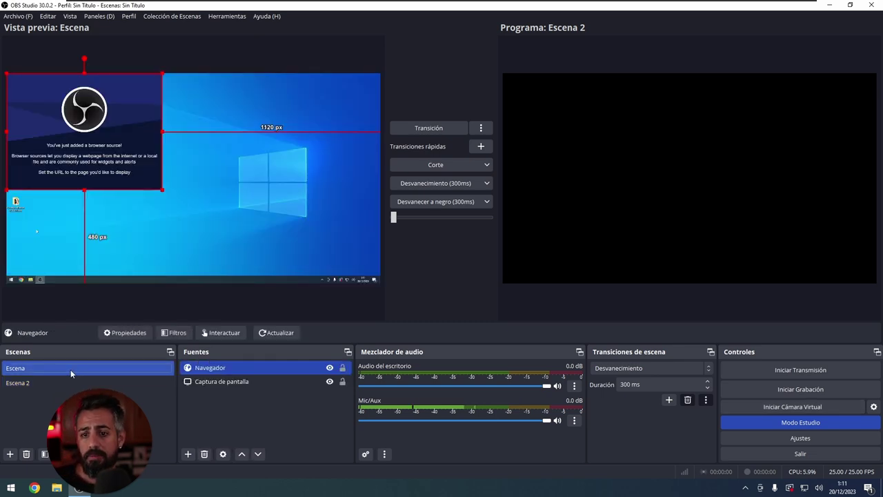
pyautogui.click(64, 383)
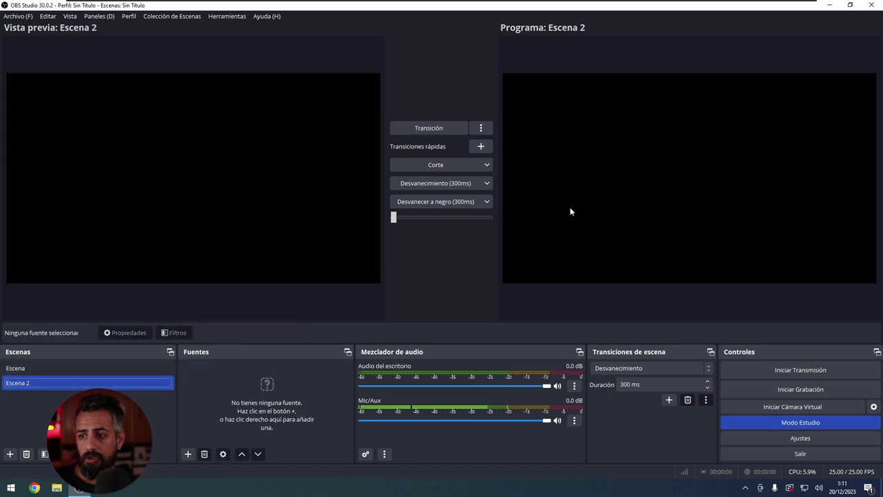
pyautogui.click(82, 369)
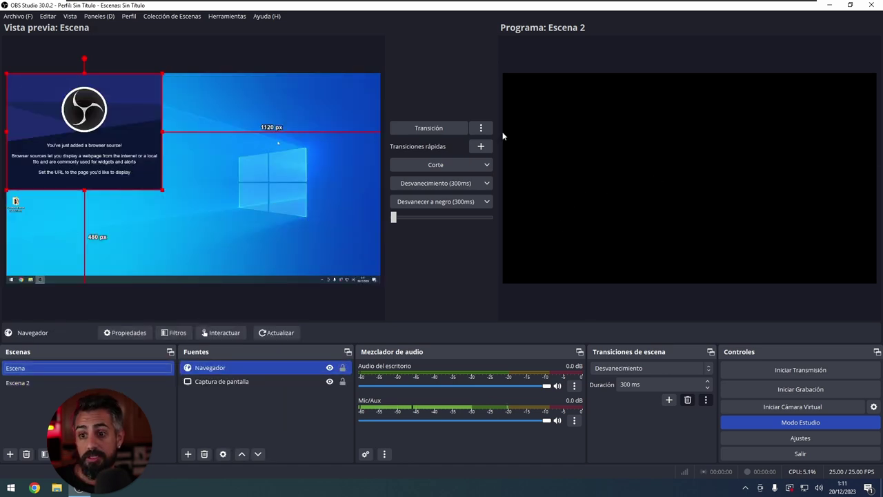
# - Swap Escena and Escena 2 between preview and program several times, and turn studio mode off with Escena as the active scene
pyautogui.click(111, 367)
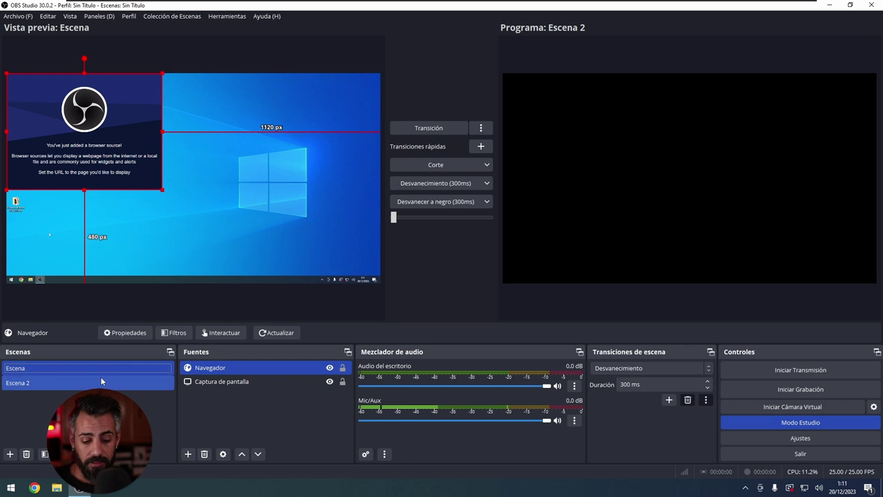
pyautogui.doubleClick(101, 382)
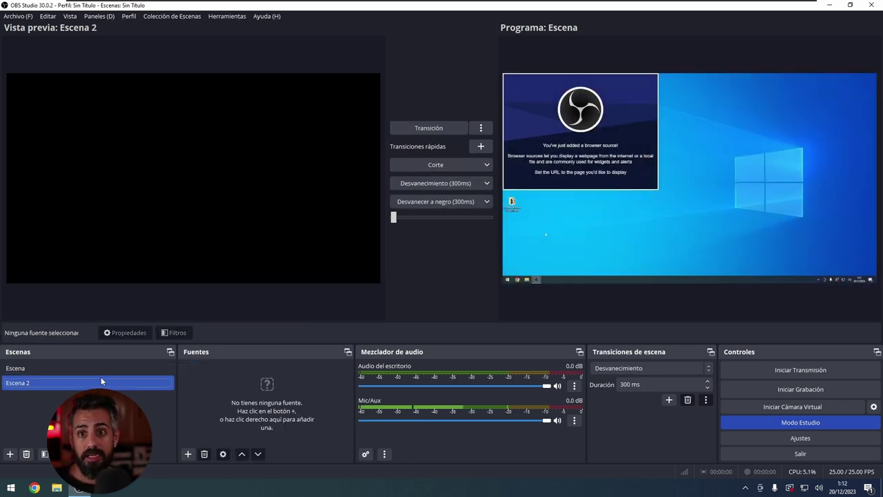
pyautogui.doubleClick(101, 379)
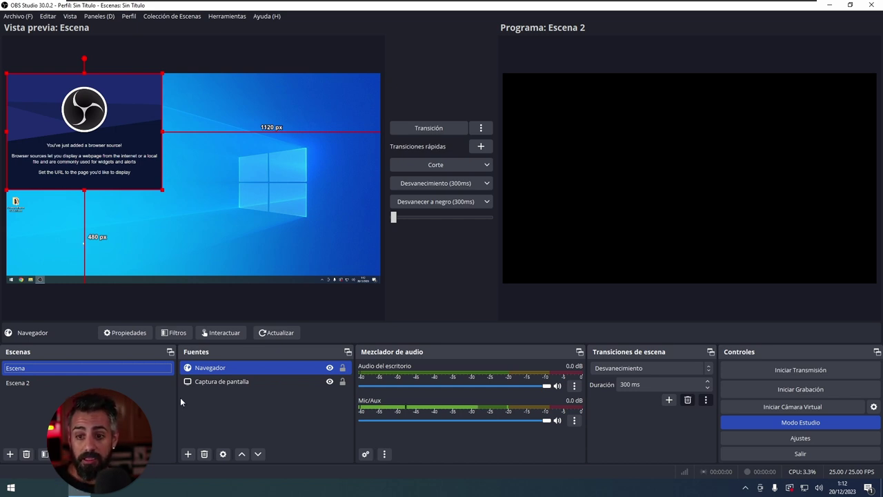
pyautogui.press('space')
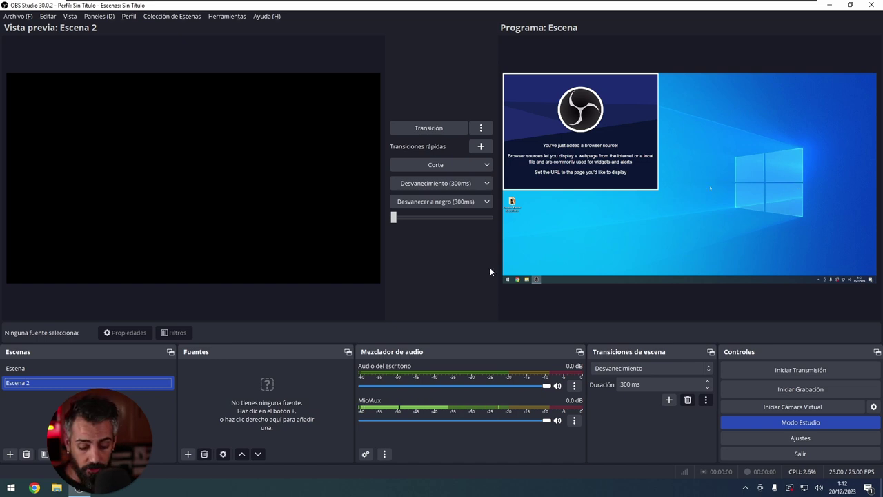
pyautogui.press('space')
pyautogui.press('space')
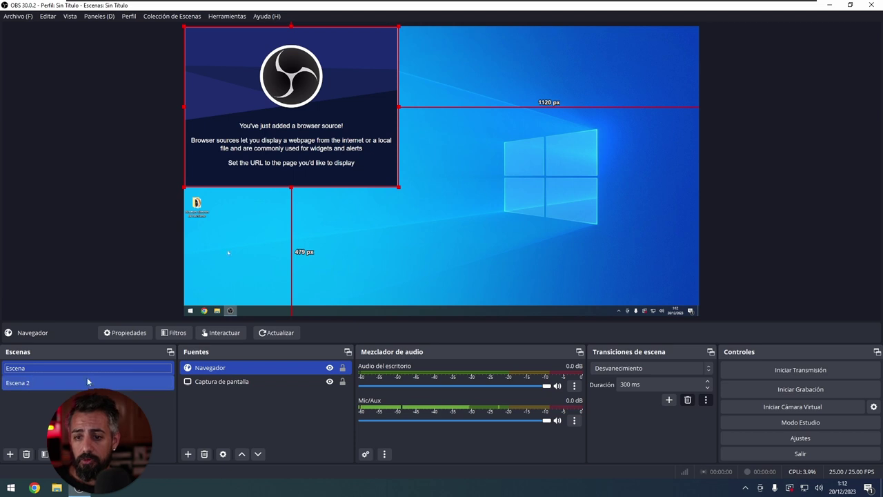
# - Hide the Navegador source in Escena, stretch it to fill the whole canvas, and show it again
pyautogui.click(330, 367)
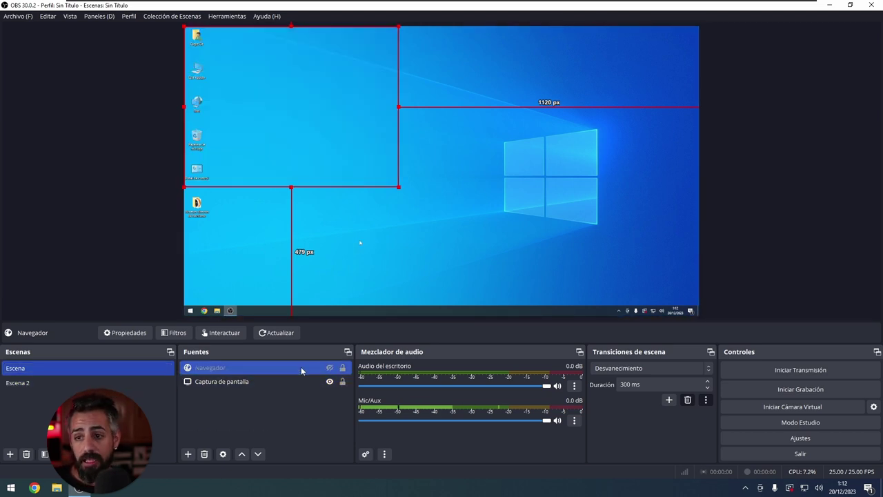
pyautogui.click(292, 409)
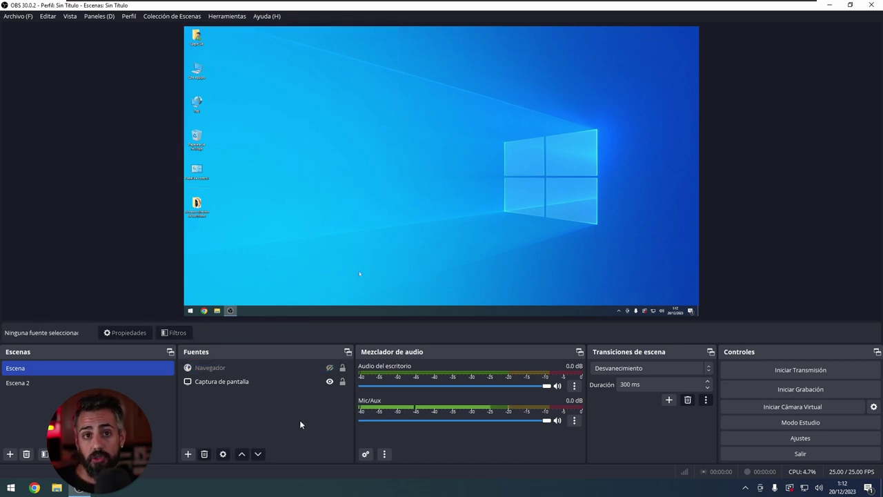
pyautogui.click(228, 368)
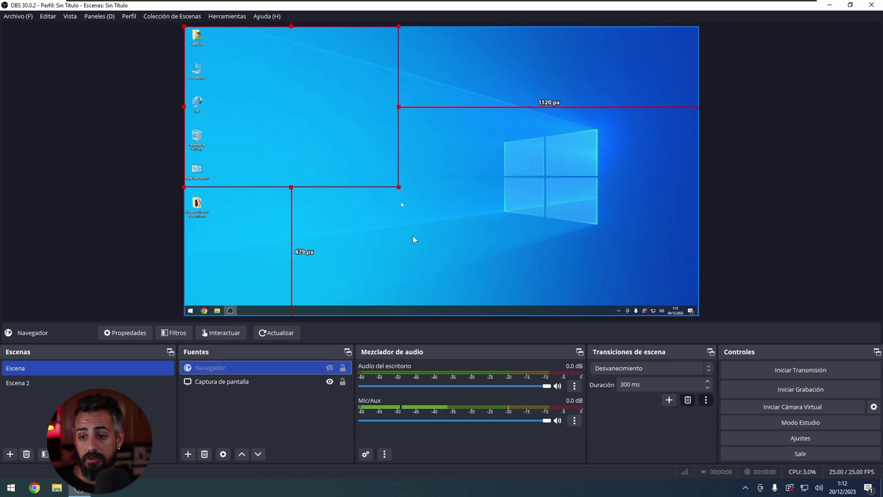
pyautogui.moveTo(397, 185); pyautogui.dragTo(698, 314)
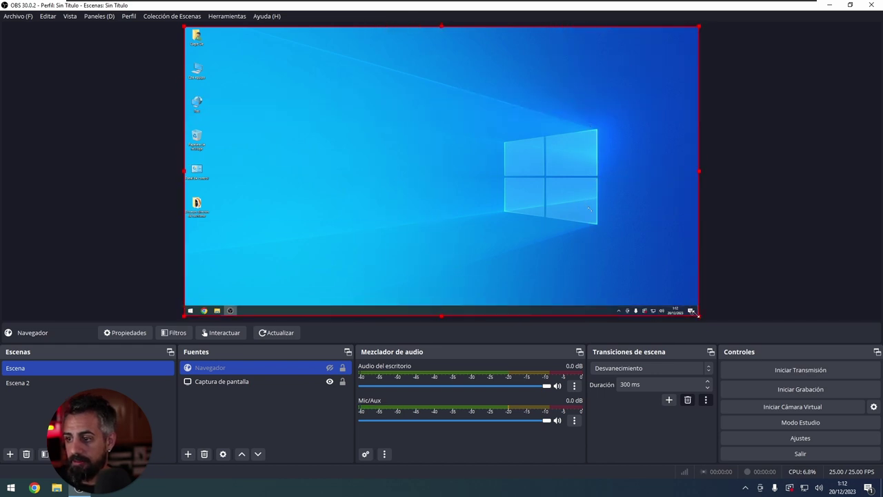
pyautogui.click(330, 368)
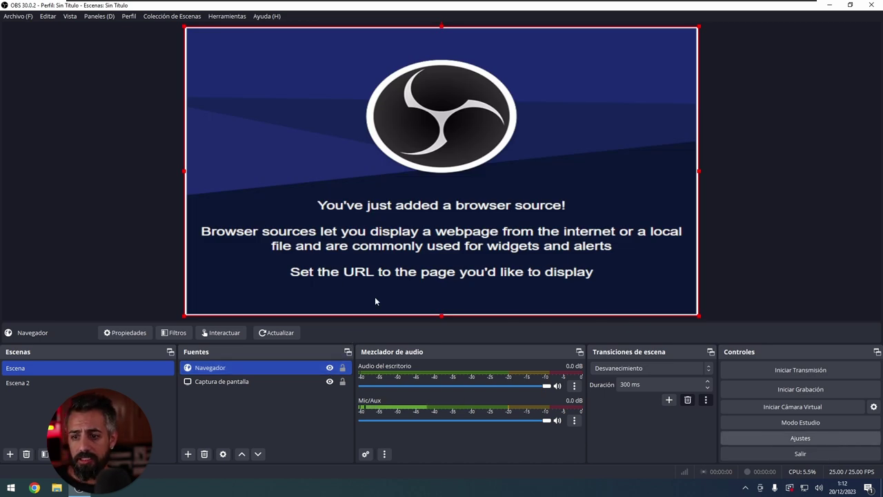
# - Review the Escena and Navegador hotkey entries, including the page cache refresh entry, and close the settings without changes
pyautogui.click(801, 438)
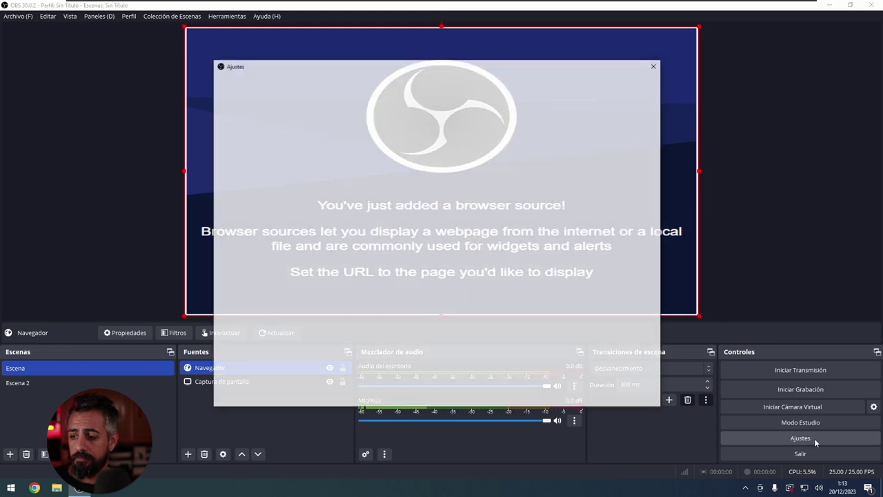
pyautogui.click(256, 178)
pyautogui.scroll(-10, 363, 269)
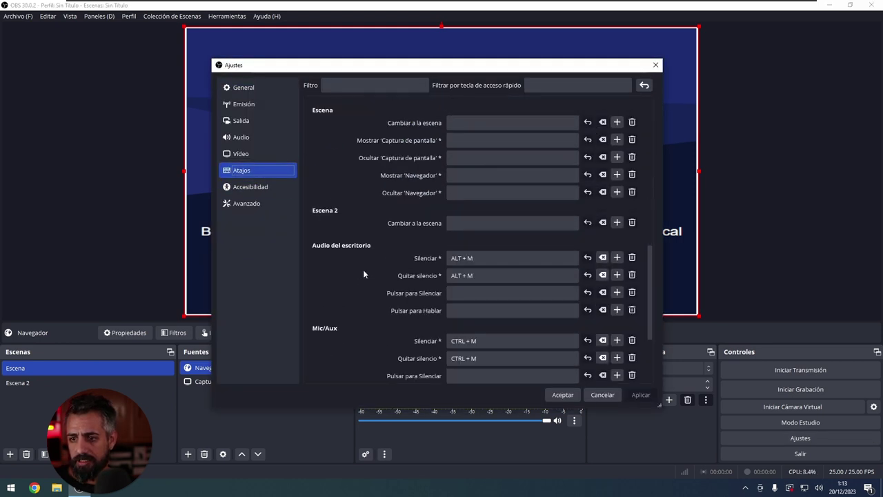
pyautogui.scroll(-4, 364, 274)
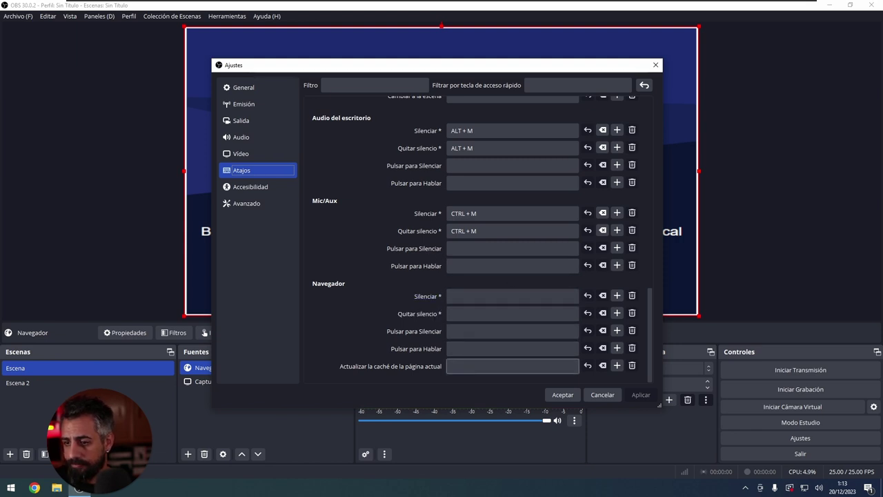
pyautogui.click(602, 395)
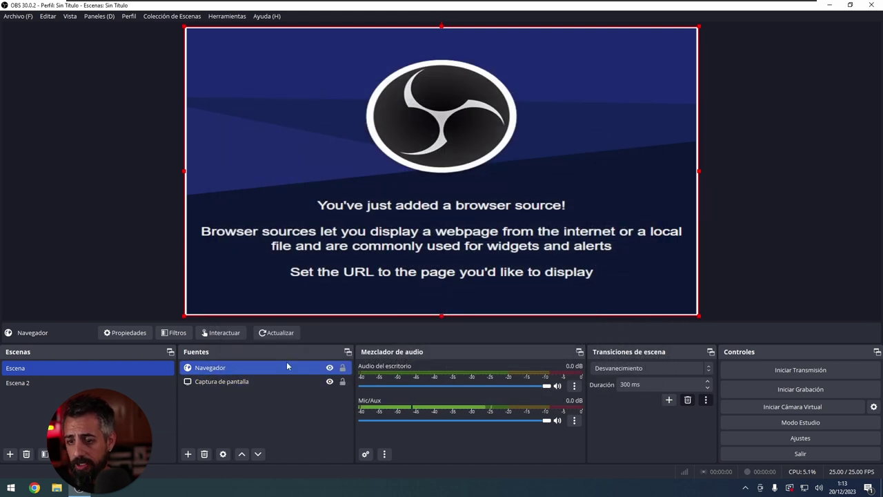
# - Delete the Navegador source from Escena and switch to Escena 2
pyautogui.click(205, 454)
pyautogui.click(470, 252)
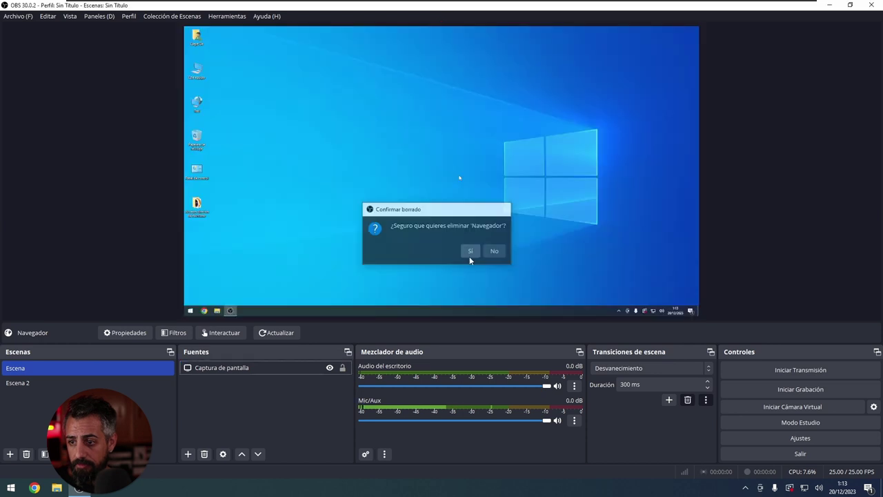
pyautogui.click(95, 381)
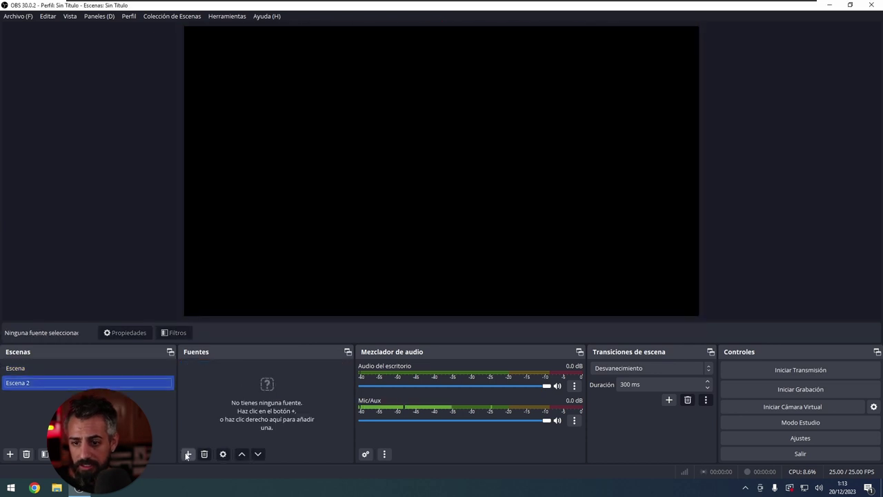
# - Add a new browser source named Navegador to Escena 2 with its default properties and stretch it to fill the canvas
pyautogui.click(187, 453)
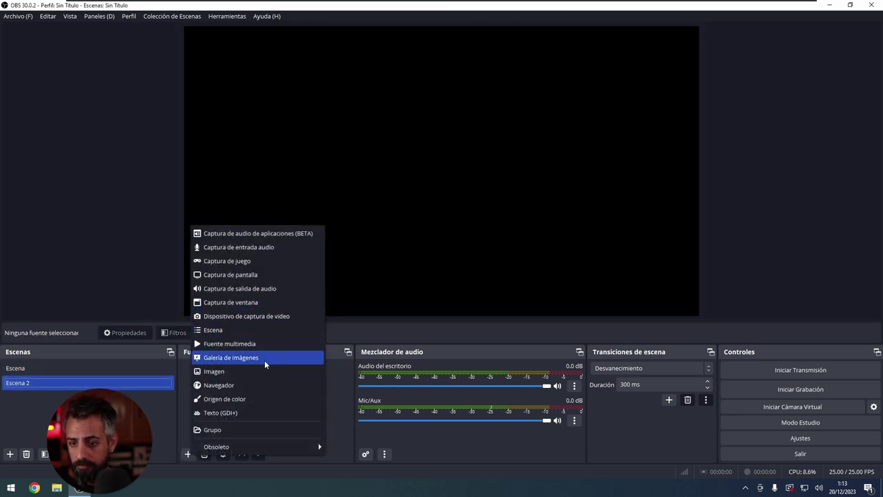
pyautogui.click(247, 384)
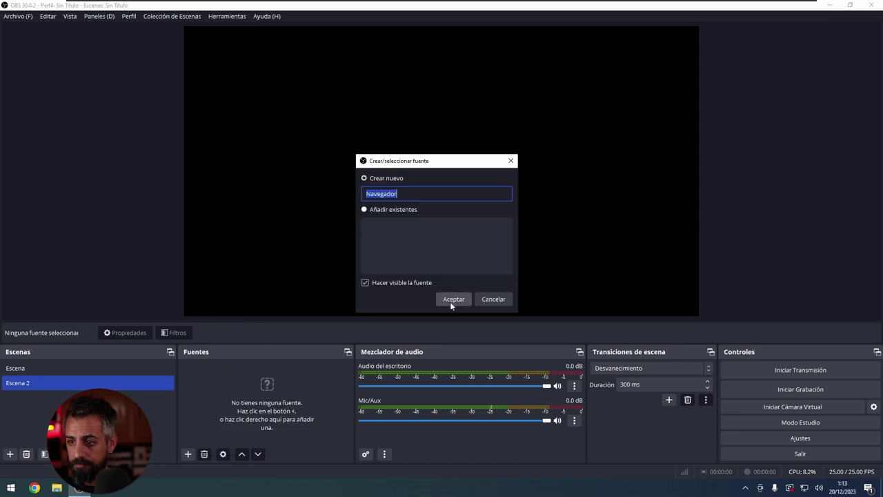
pyautogui.click(453, 298)
pyautogui.click(537, 362)
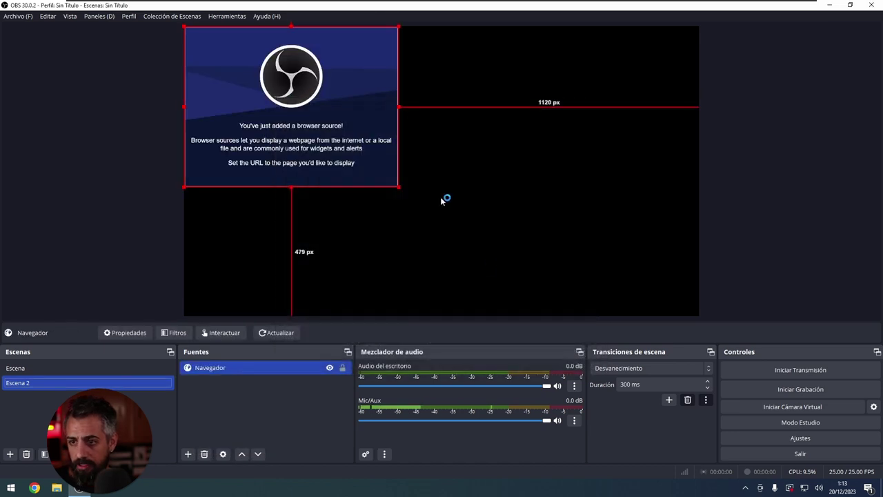
pyautogui.moveTo(400, 187); pyautogui.dragTo(699, 318)
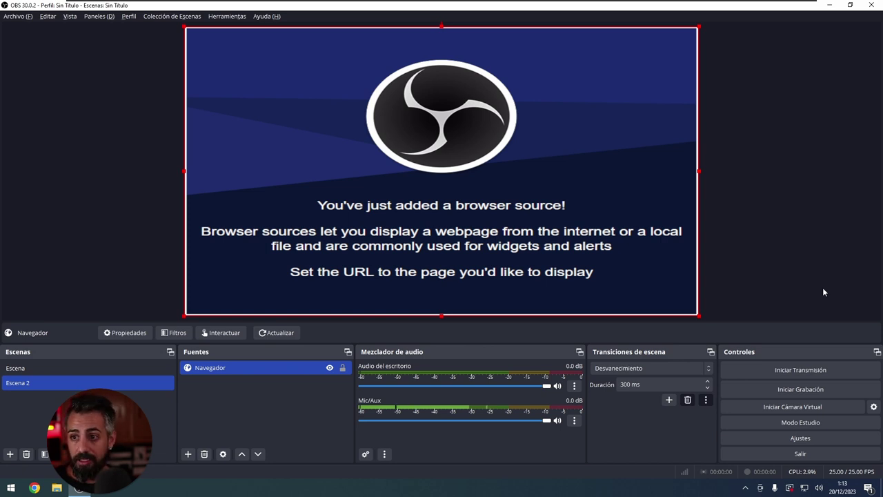
# - Enable studio mode, load Escena into the preview, and transition between Escena and Escena 2 directly from the scene list
pyautogui.hotkey('ctrl', 'e')
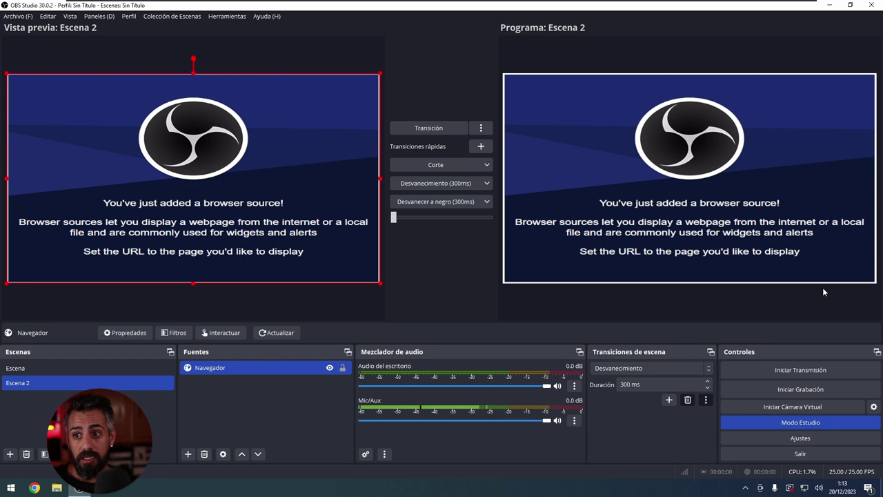
pyautogui.click(129, 371)
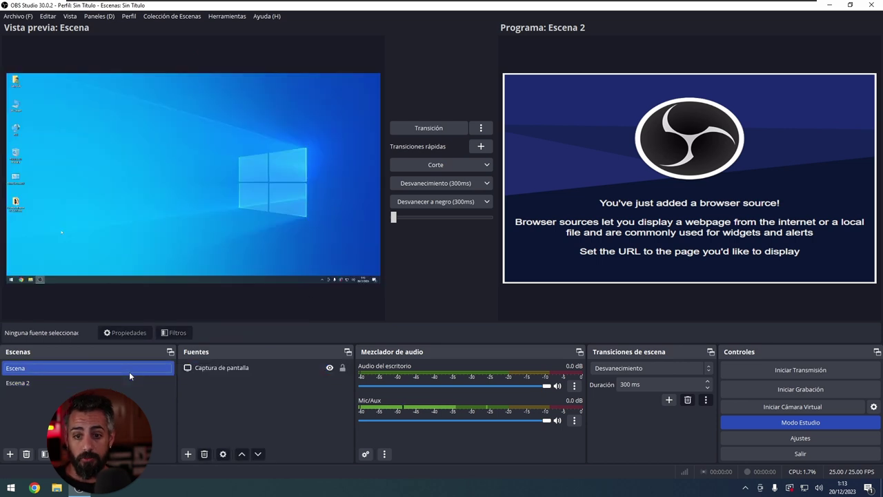
pyautogui.doubleClick(129, 372)
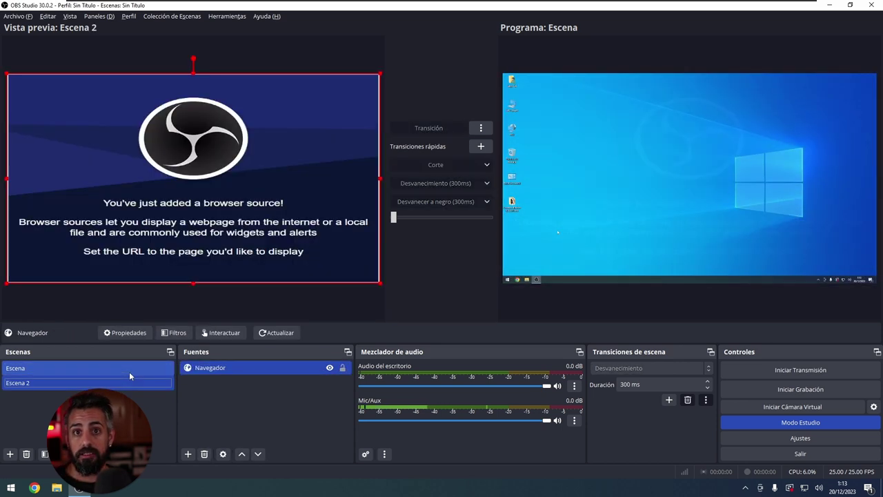
pyautogui.doubleClick(129, 371)
pyautogui.doubleClick(129, 371)
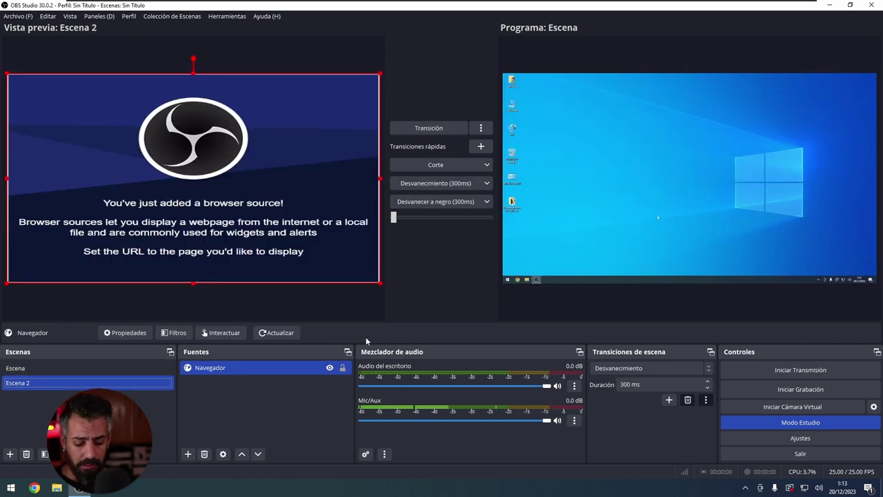
# - Swap the preview and program scenes with the transition hotkey, and leave studio mode with Escena active
pyautogui.press('space')
pyautogui.press('space')
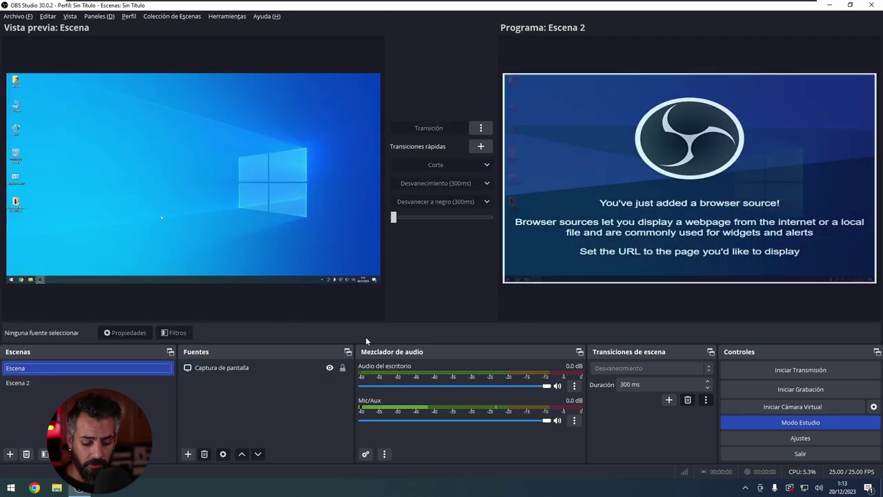
pyautogui.hotkey('ctrl', 'm')
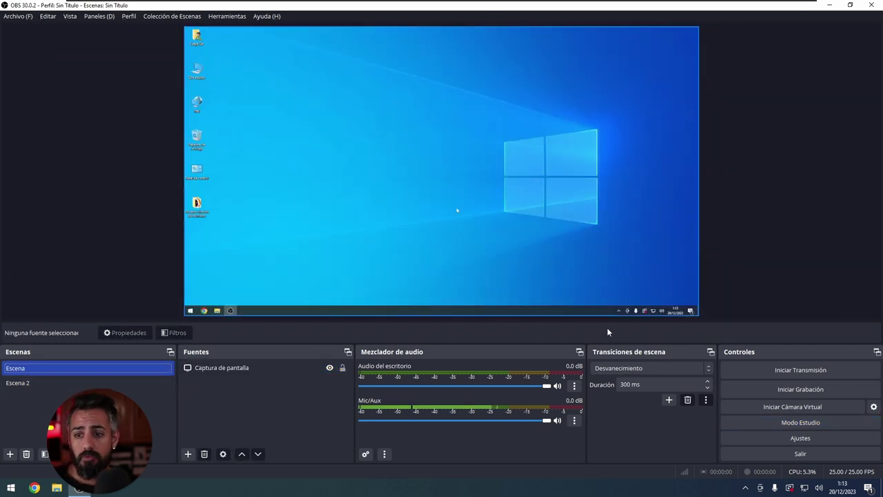
# - Open the advanced settings at the option that controls hotkey focus behavior
pyautogui.click(797, 439)
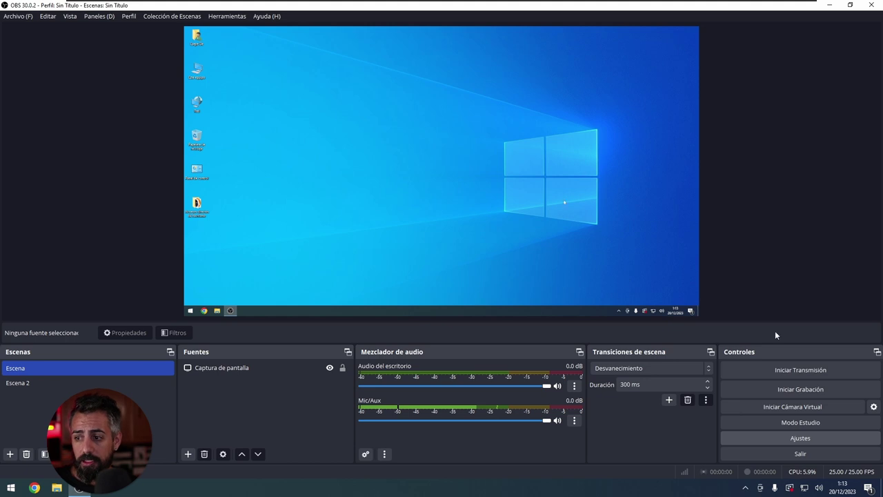
pyautogui.click(825, 437)
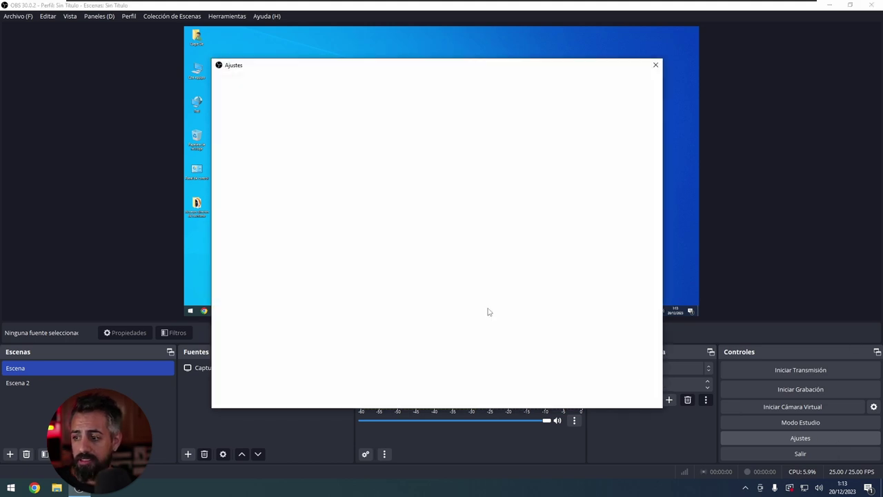
pyautogui.click(249, 189)
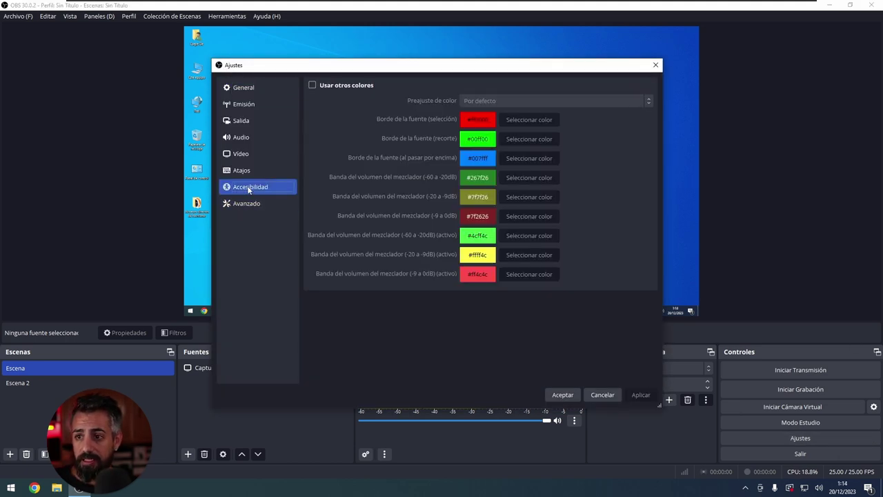
pyautogui.click(249, 205)
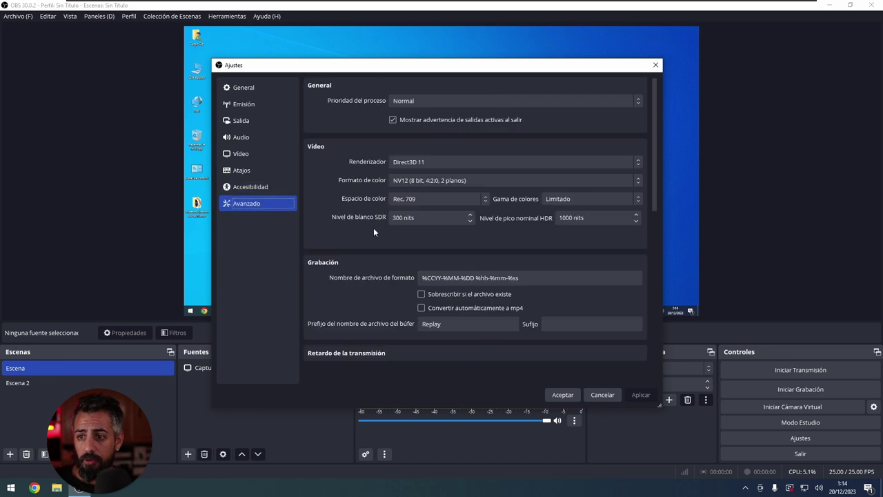
pyautogui.scroll(-10, 344, 233)
pyautogui.scroll(-1, 344, 238)
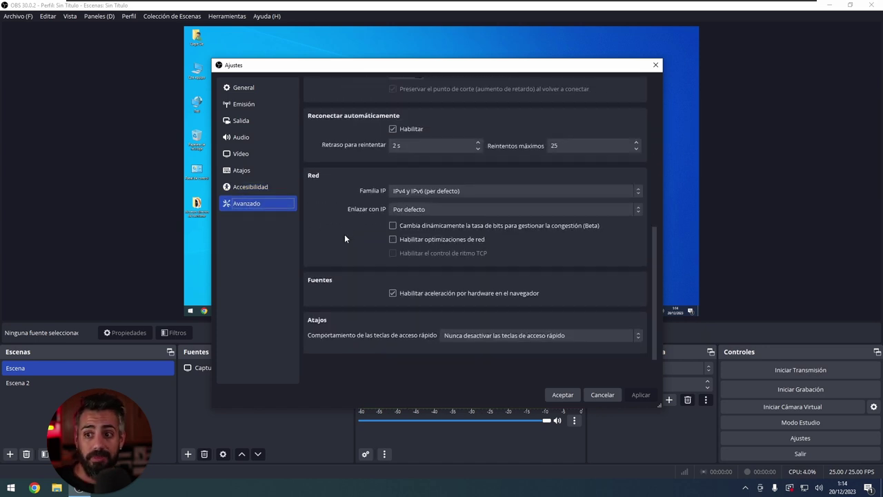